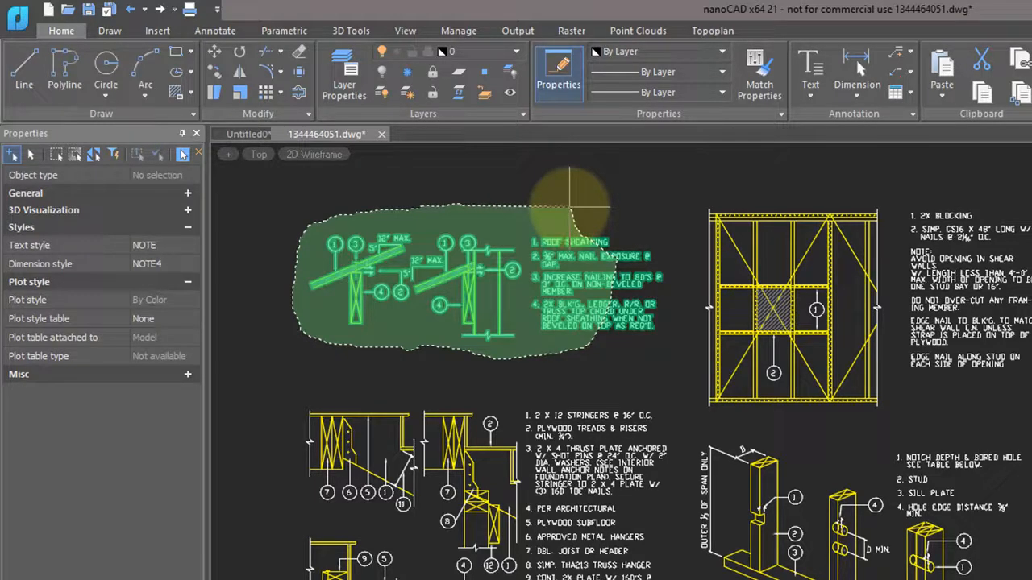
Select the roof sheathing details and their notes with a freehand lasso, clear the selection, and lasso around that area again
left_click_drag(570, 208, 570, 208)
key("Escape")
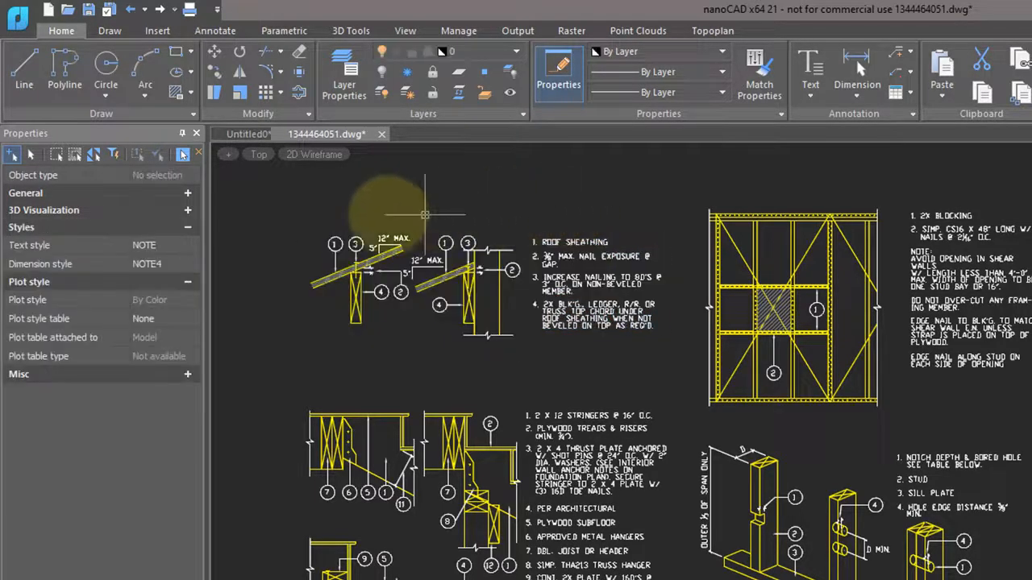
left_click(319, 196)
mouse_move(320, 196)
left_mouse_down()
mouse_move(484, 202)
mouse_move(576, 253)
mouse_move(595, 353)
mouse_move(516, 387)
mouse_move(451, 377)
mouse_move(335, 330)
mouse_move(289, 345)
left_mouse_up()
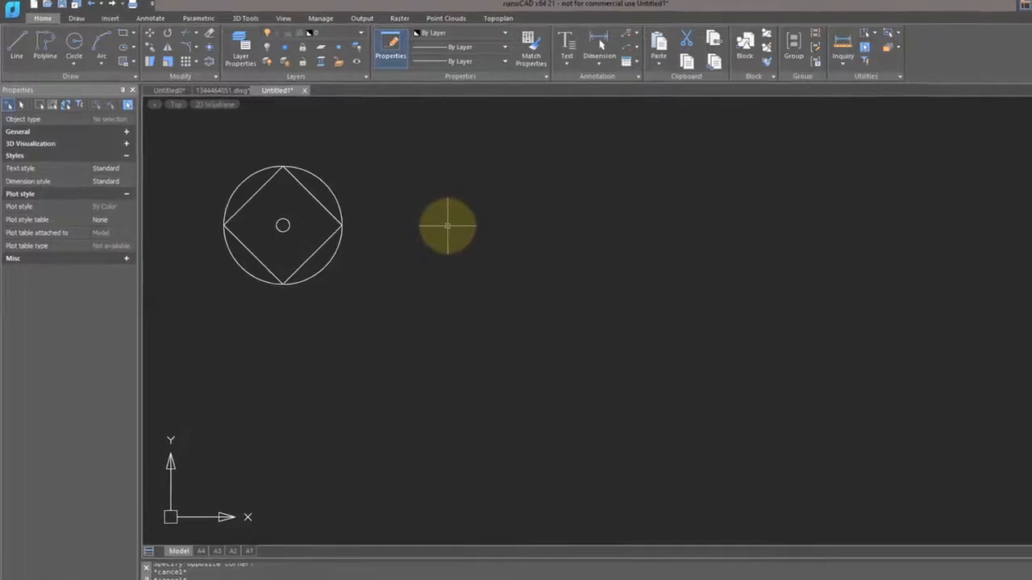
Select the circle-and-square figure and paste a copy of it as a block beside the original
mouse_move(222, 147)
left_mouse_down()
mouse_move(257, 316)
mouse_move(415, 298)
left_mouse_up()
left_click_drag(500, 350, 475, 202)
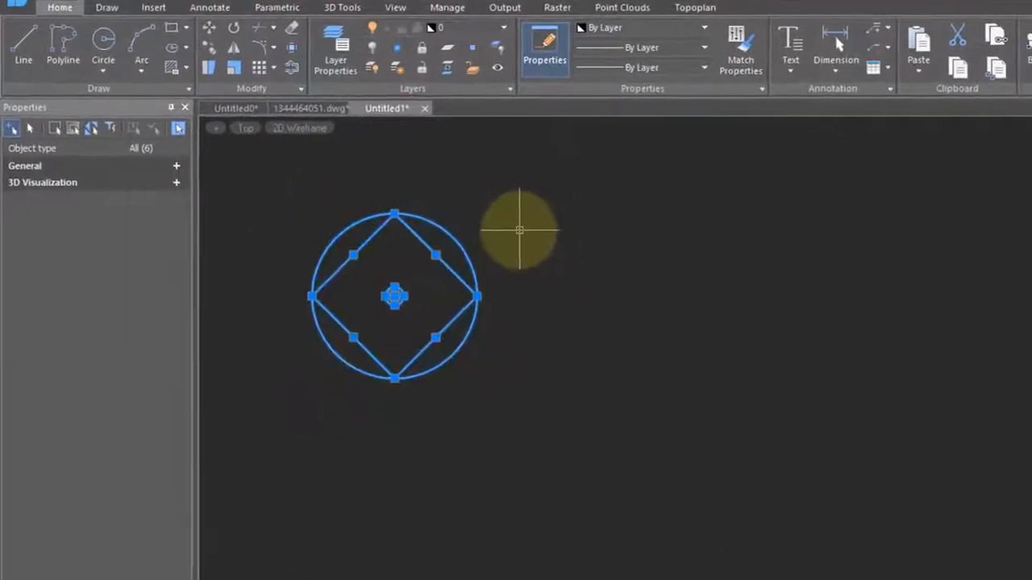
mouse_move(478, 270)
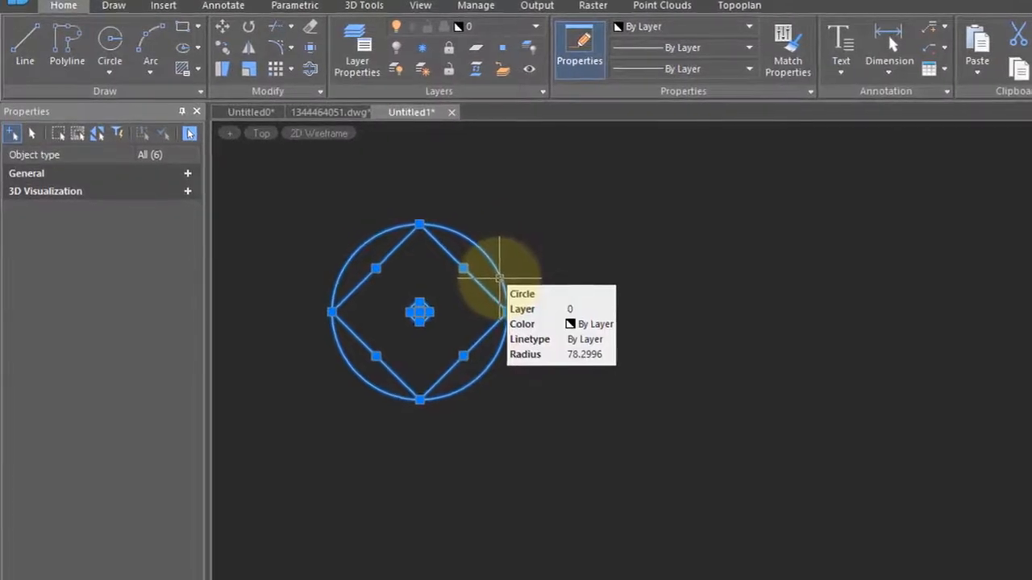
key("Escape")
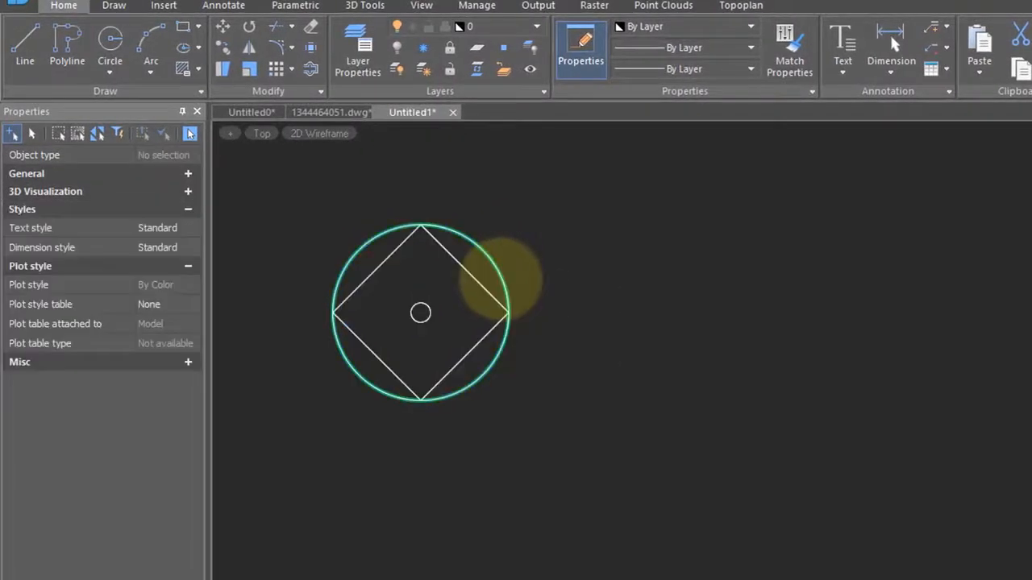
left_click_drag(501, 282, 796, 288)
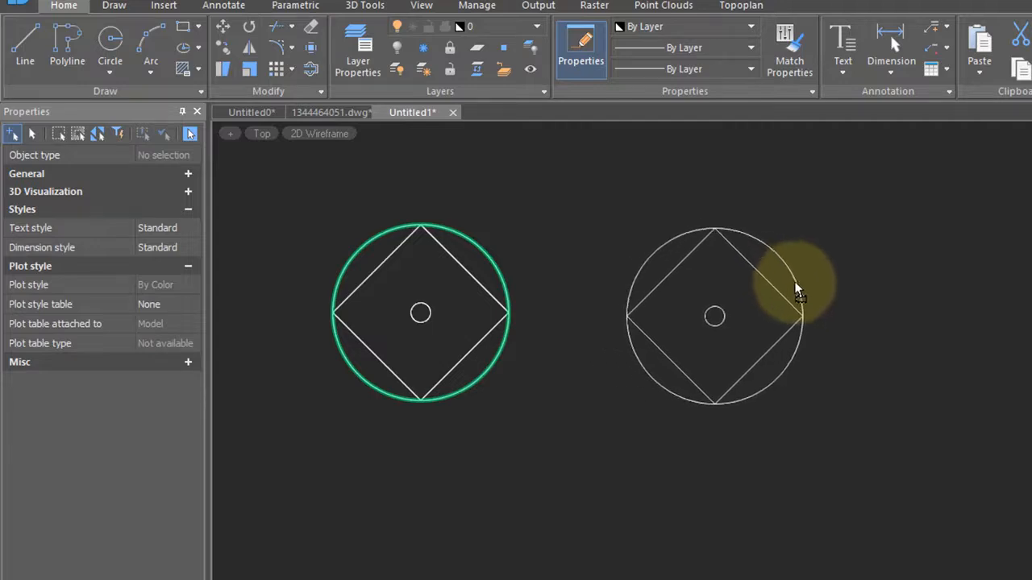
right_click_drag(796, 288, 798, 283)
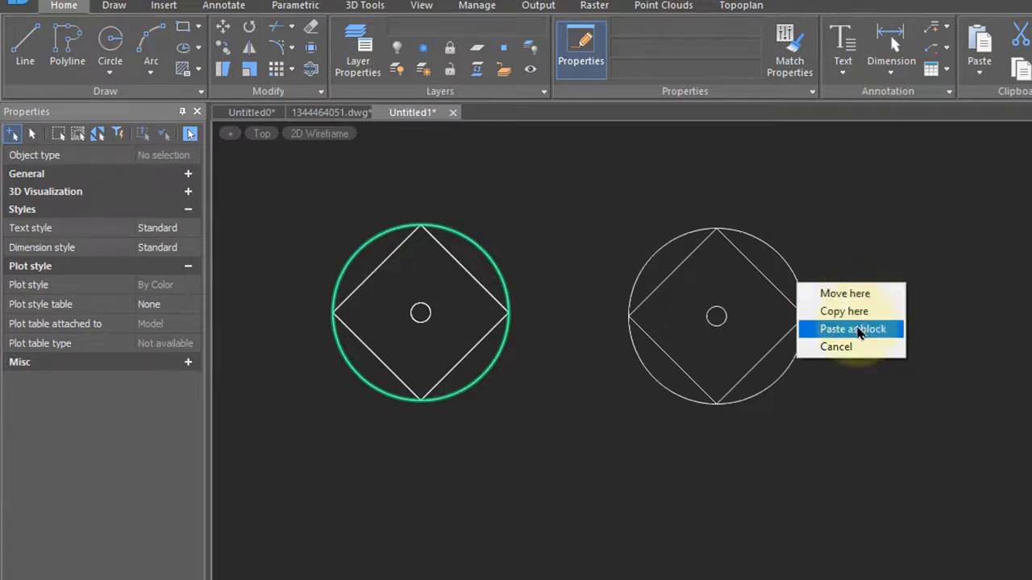
left_click(860, 329)
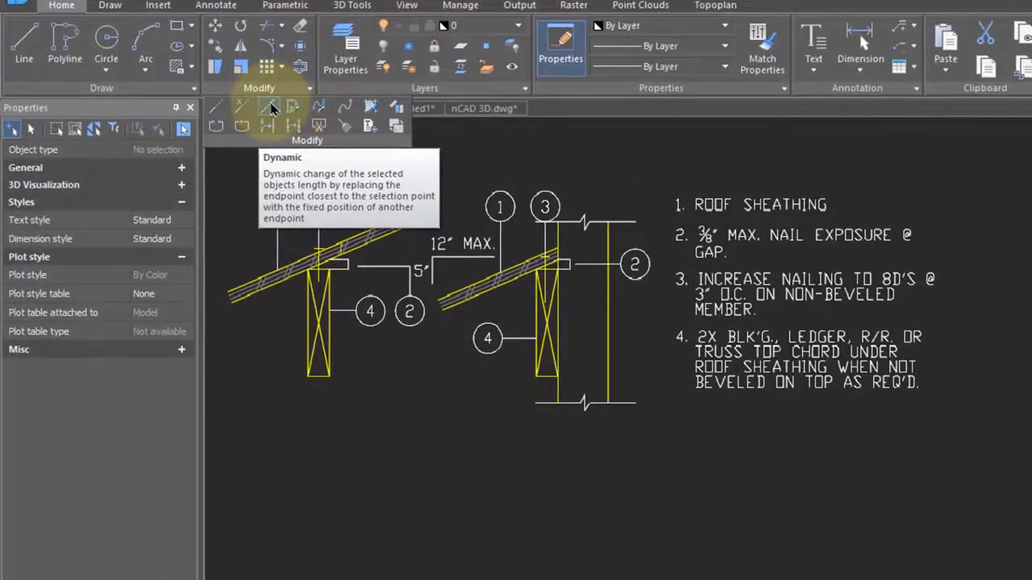
Apply the Dynamic length change to the lower end of the outer vertical line in the second roof sheathing detail
left_click(275, 108)
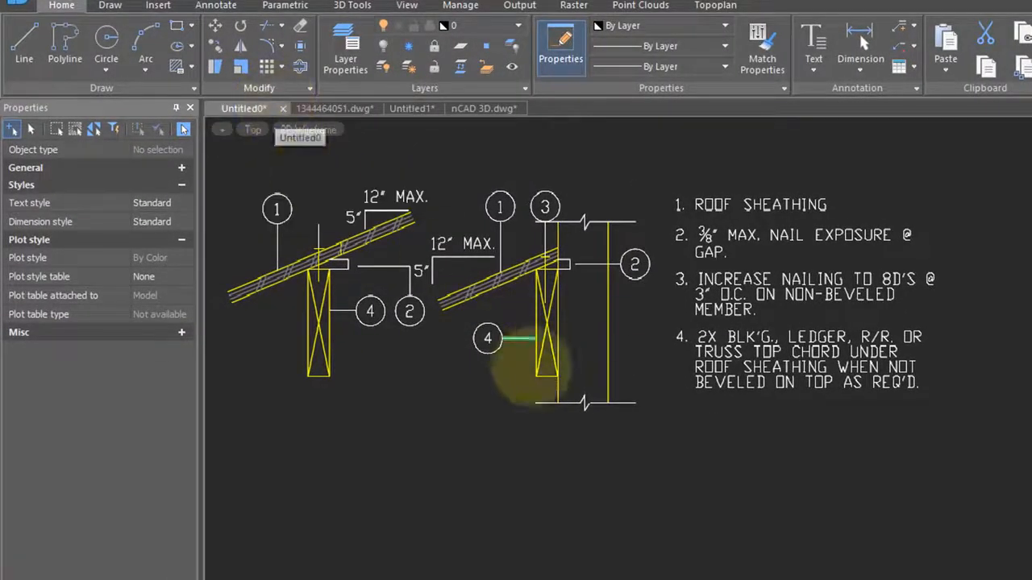
left_click(609, 392)
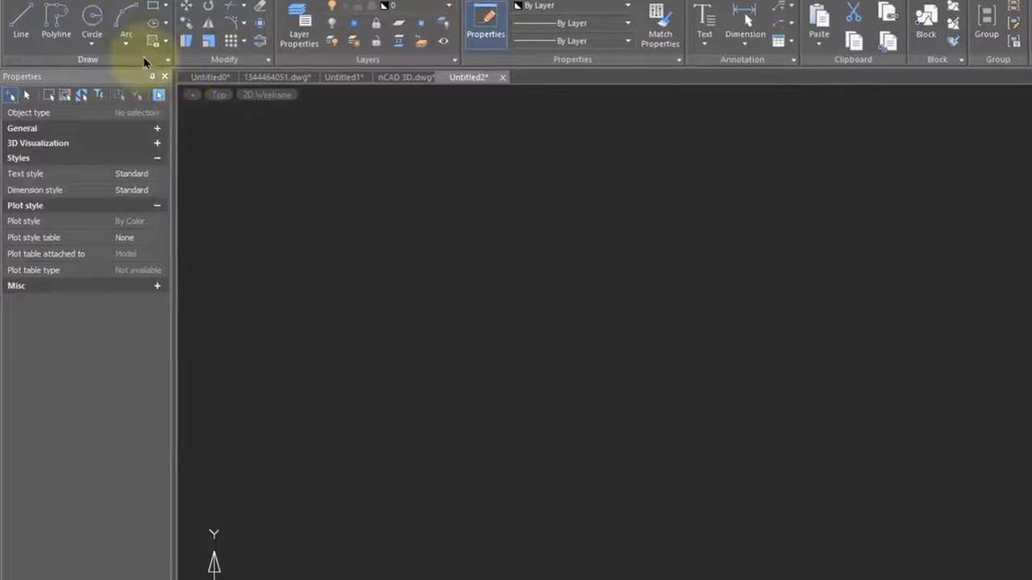
Draw an arc with points picked across the middle of the empty drawing
left_click(124, 20)
left_click(372, 343)
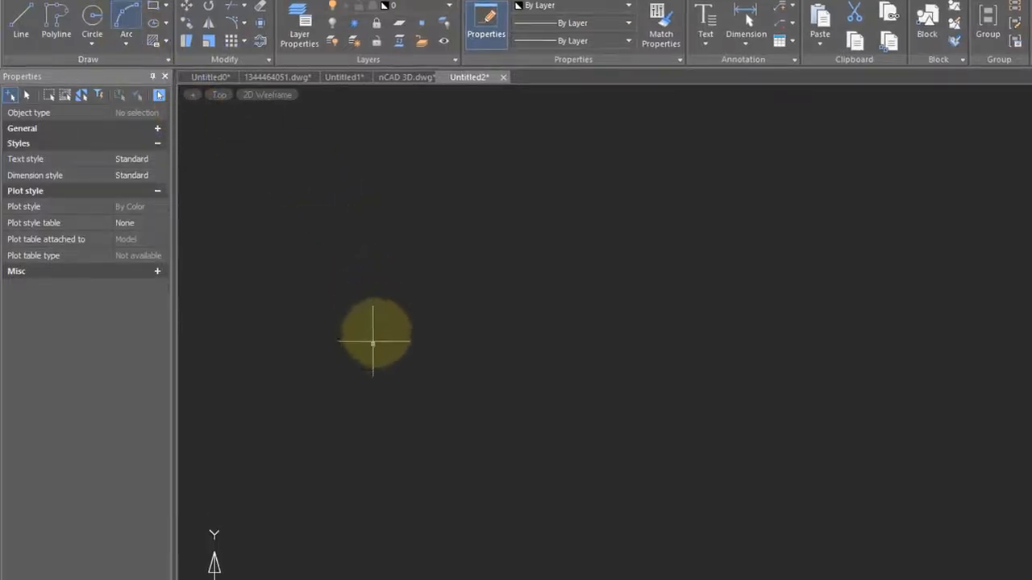
left_click(746, 309)
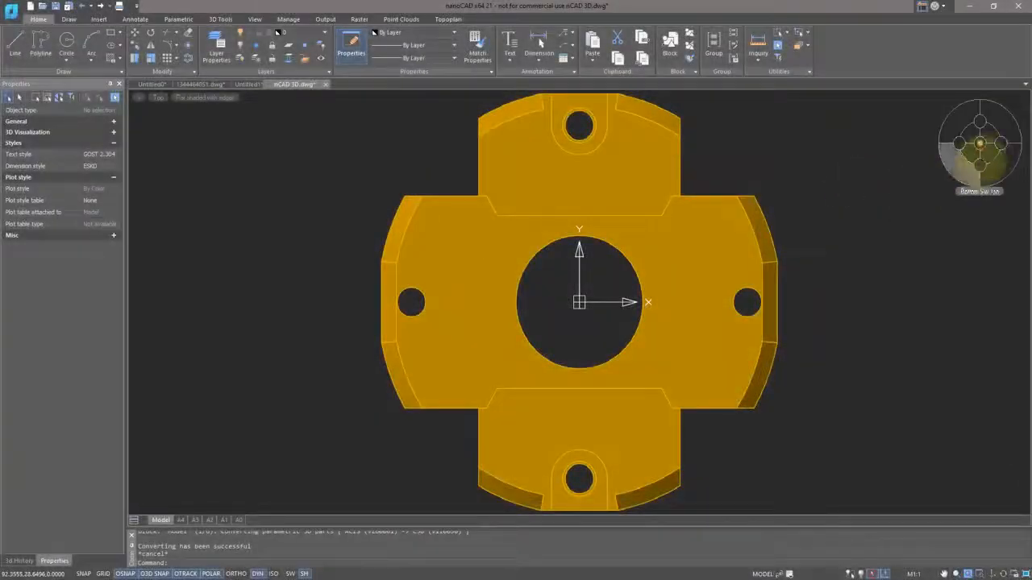
Examine the 3D part from different isometric directions, including Bottom SE Iso
left_click(997, 161)
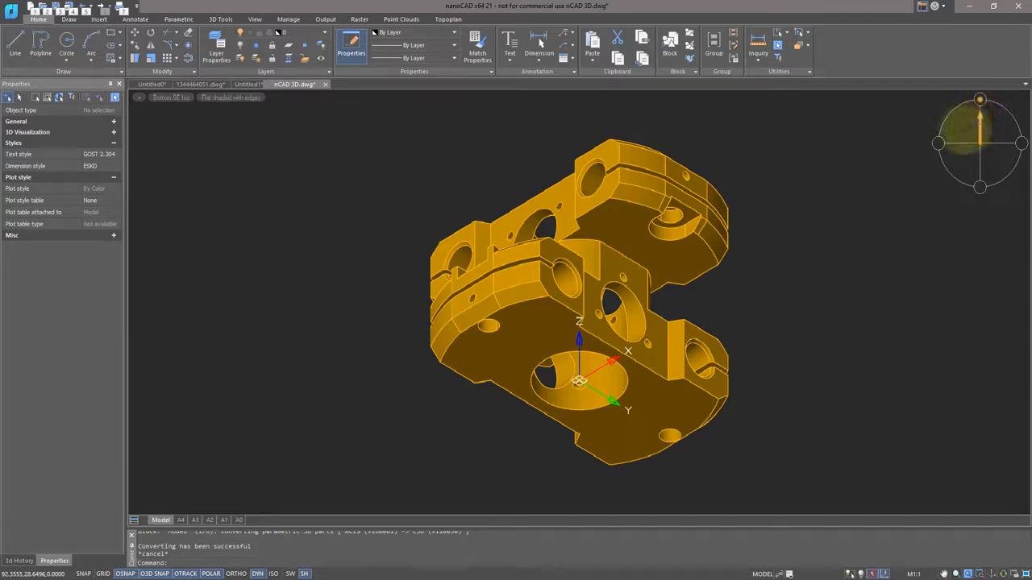
left_click_drag(969, 129, 996, 137)
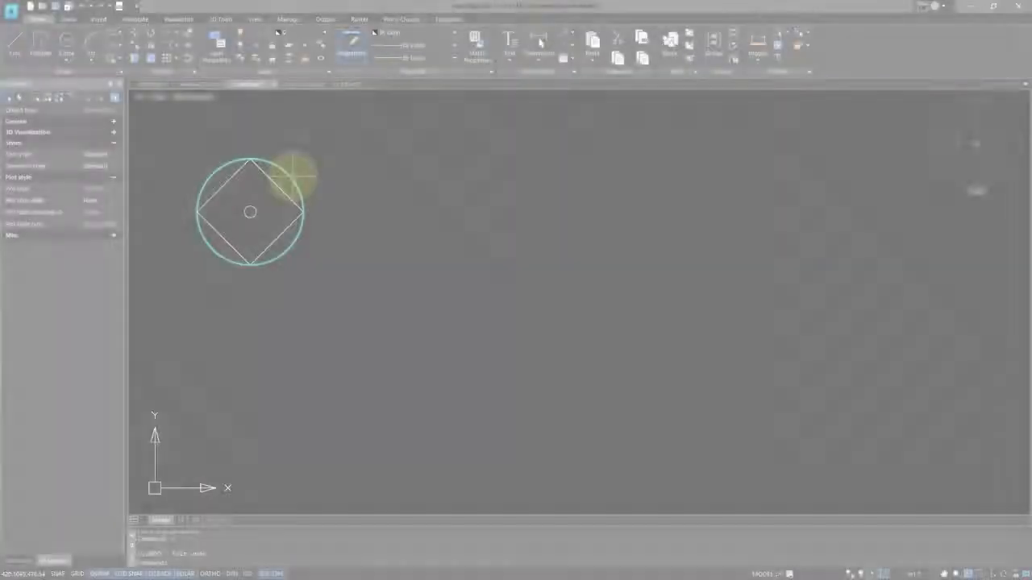
Copy the large circle twice along a horizontal line from its center grip, about 220 and 412 units away
left_click(292, 174)
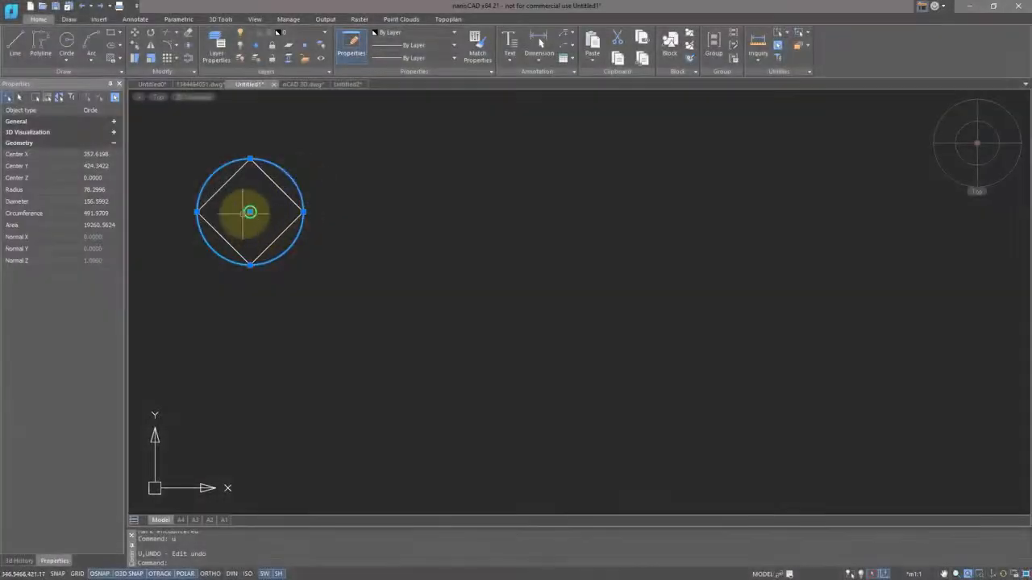
left_click(250, 212)
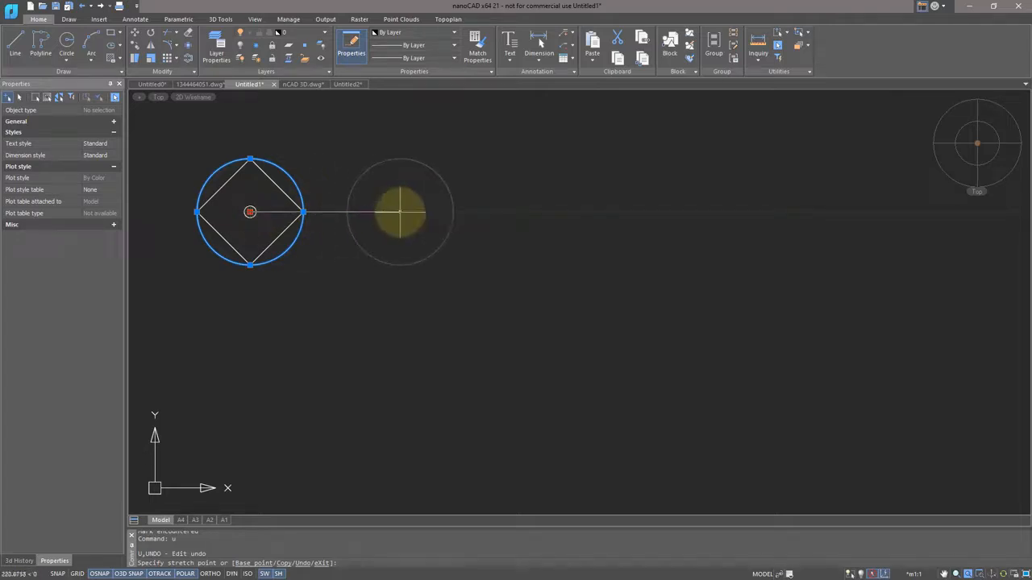
left_click(398, 212)
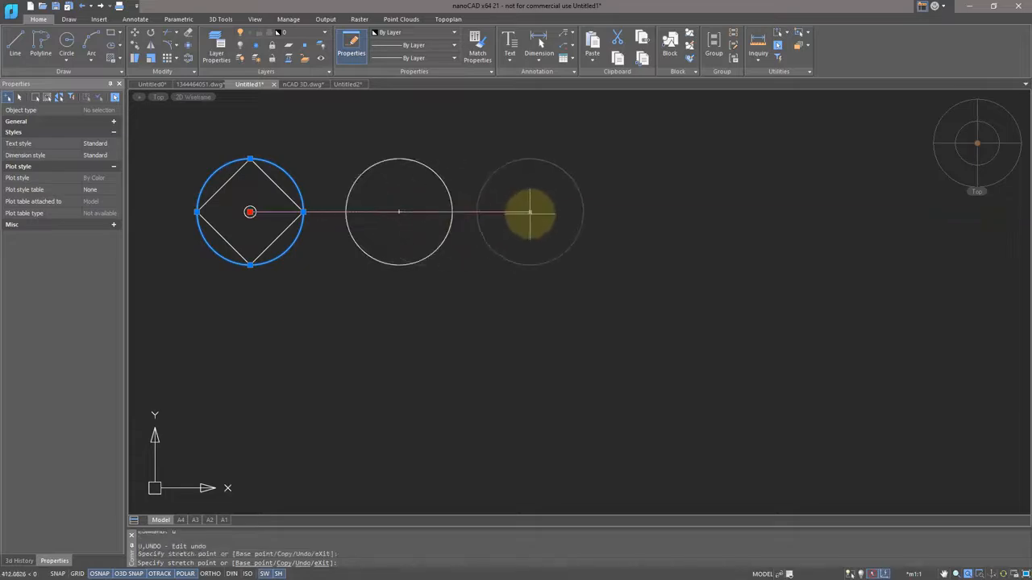
left_click(531, 212)
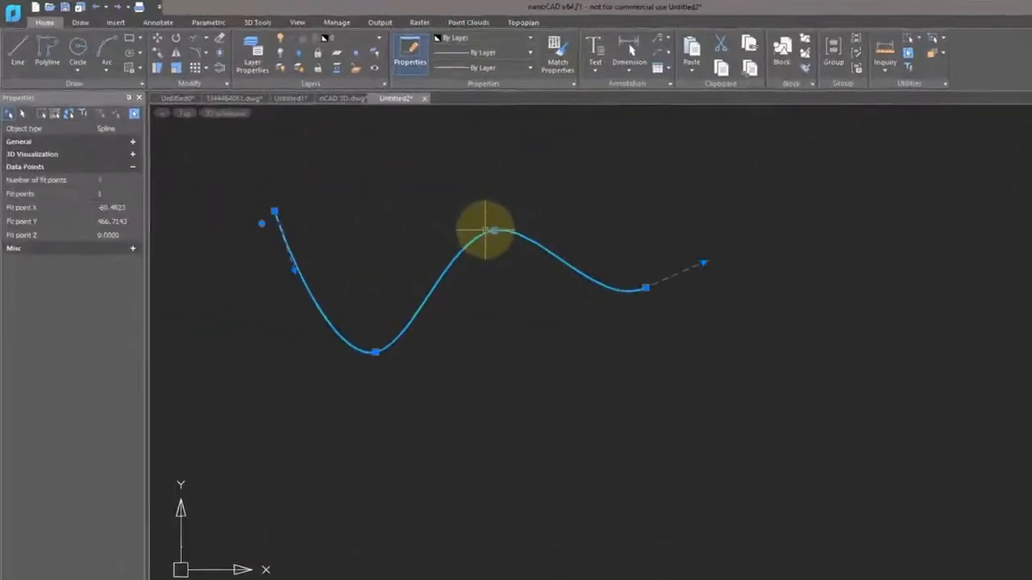
Add a fit point to the spline from its upper crest, placed above and slightly left of the crest
mouse_move(493, 232)
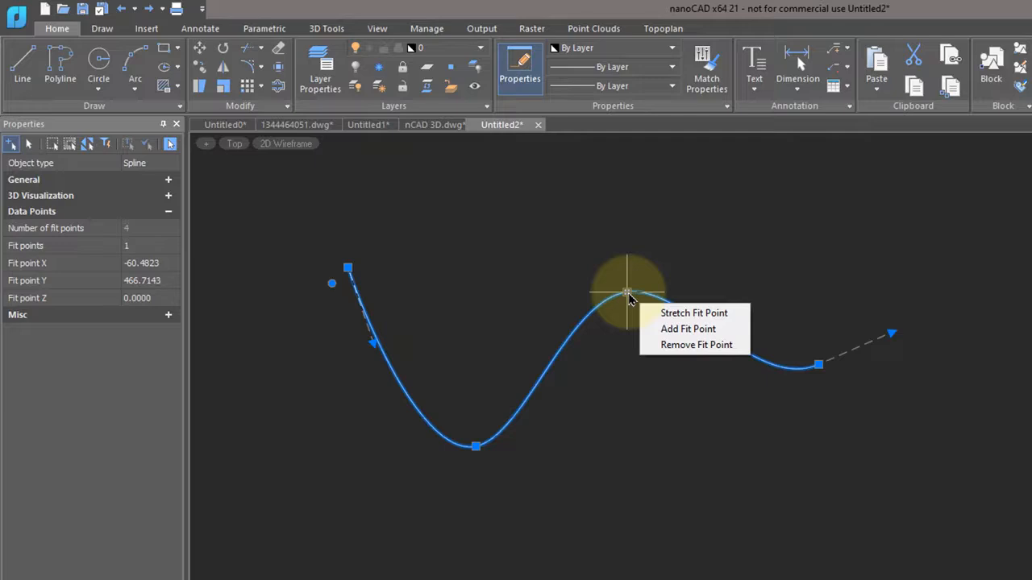
left_click(627, 295)
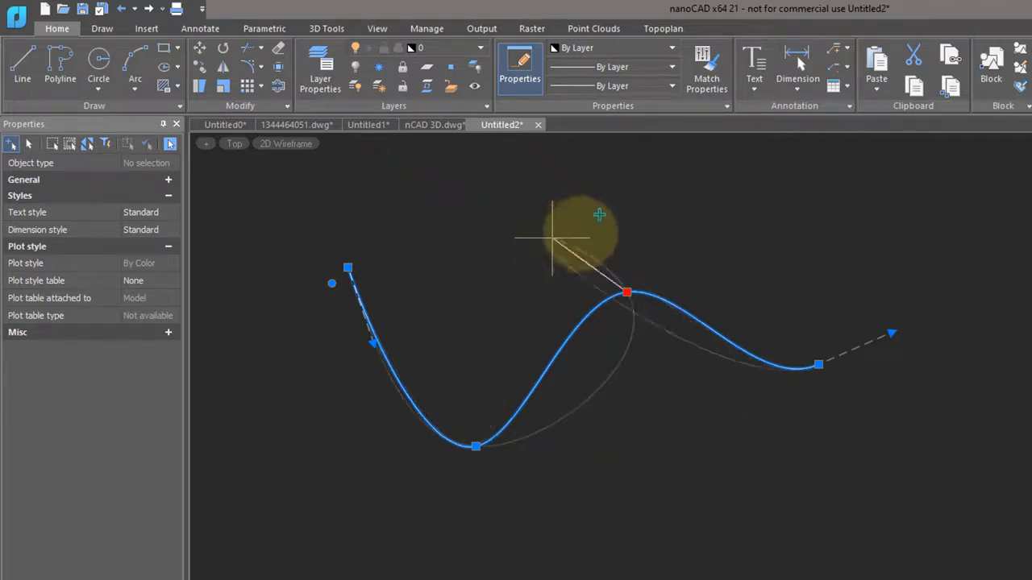
left_click(580, 232)
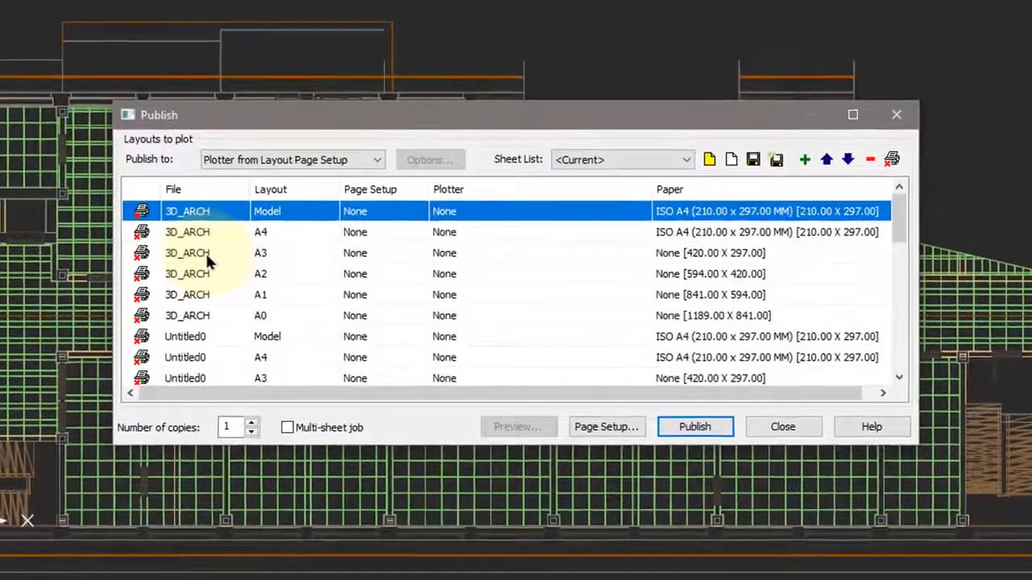
Select the 3D_ARCH layouts Model, A4, A3 and A1 plus the Untitled0 layouts Model and A4 for publishing
left_click(248, 263, "shift")
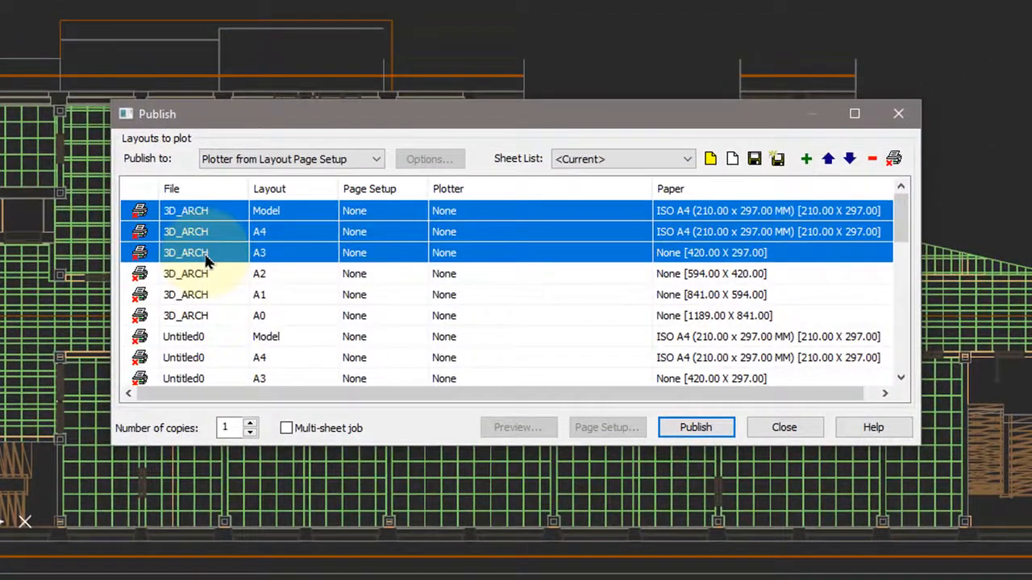
left_click(199, 294, "ctrl")
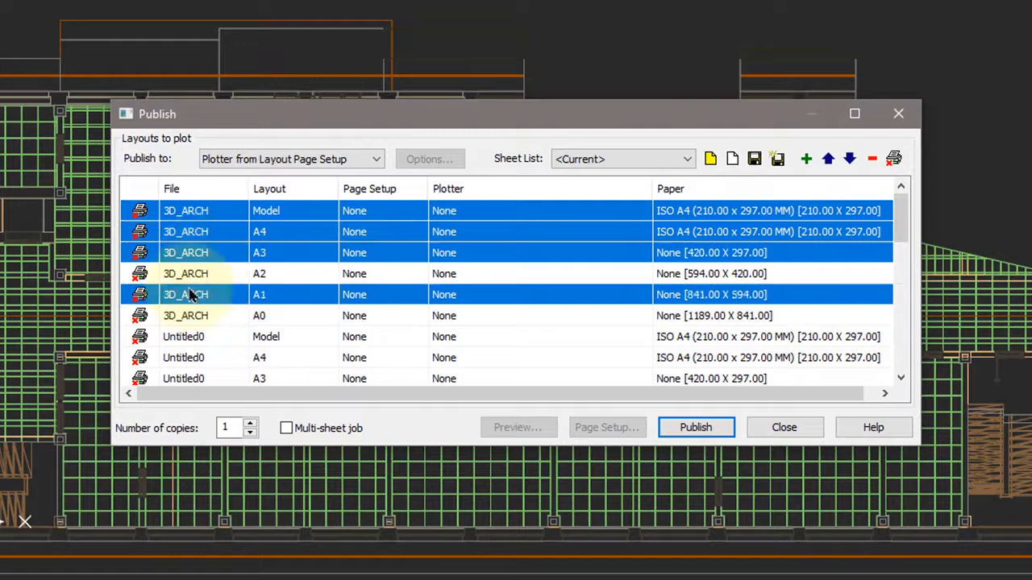
left_click(197, 337, "ctrl")
left_click(201, 357, "ctrl")
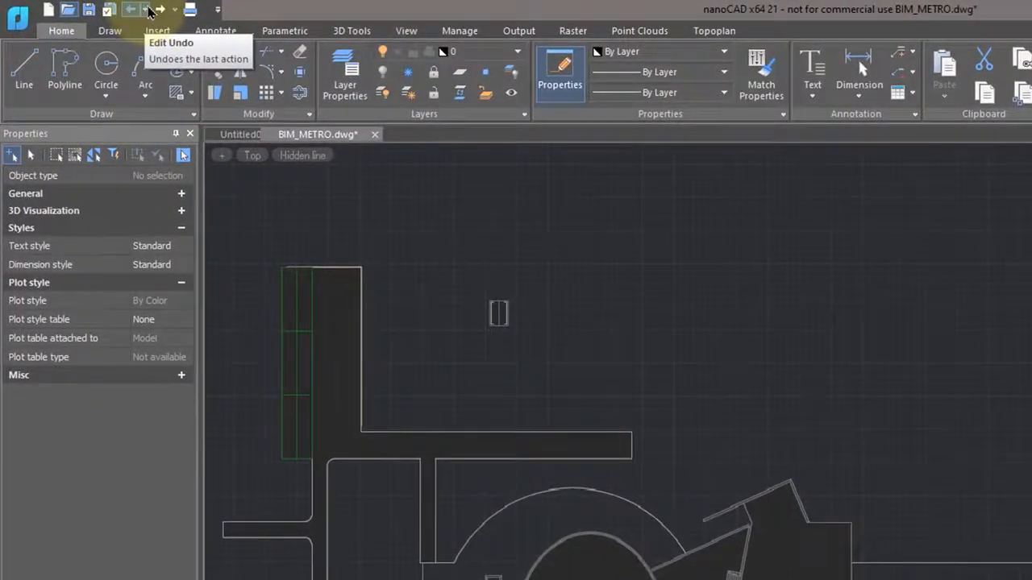
Open the list of undoable actions for the BIM_METRO drawing
left_click(147, 10)
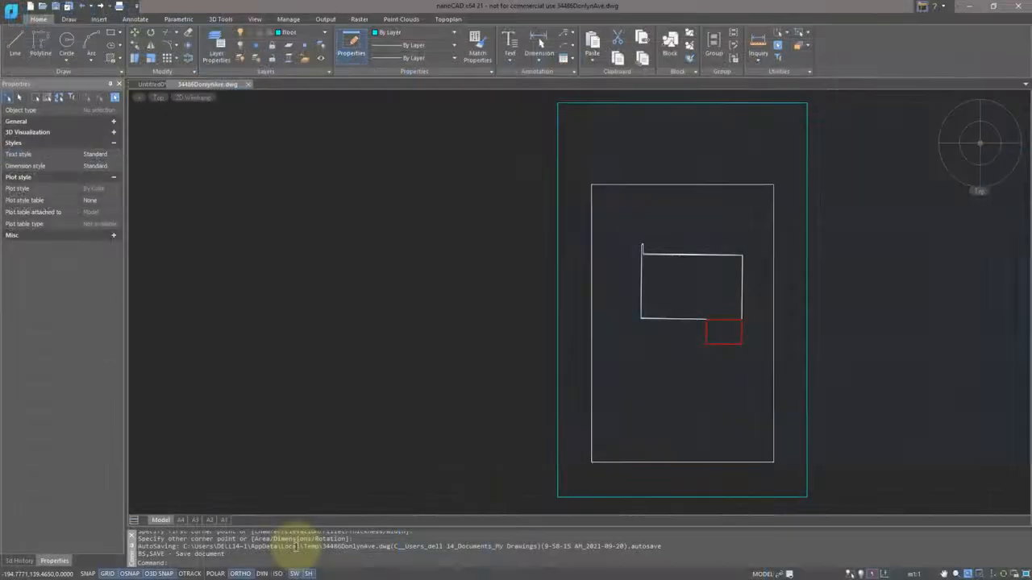
Start an undo group with the UNDO command's BEgin option and erase the outer cyan rectangle
key("Return")
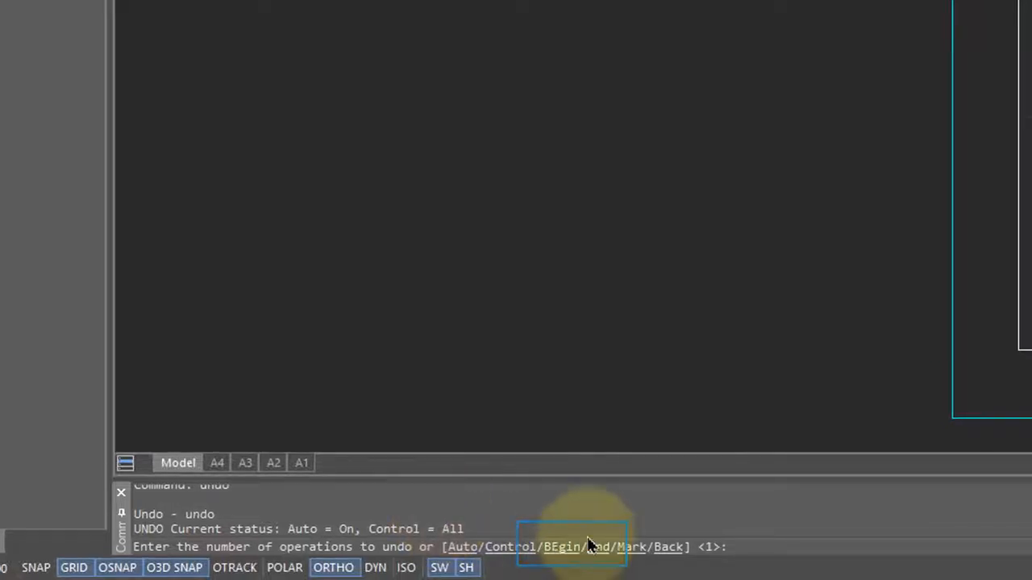
key("Return")
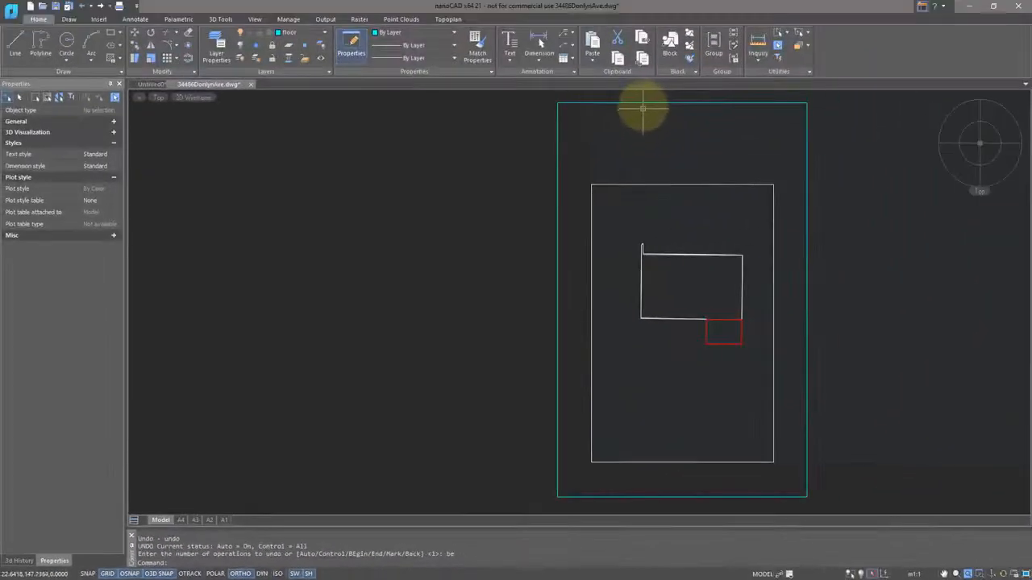
left_click(643, 103)
type("e")
key("Return")
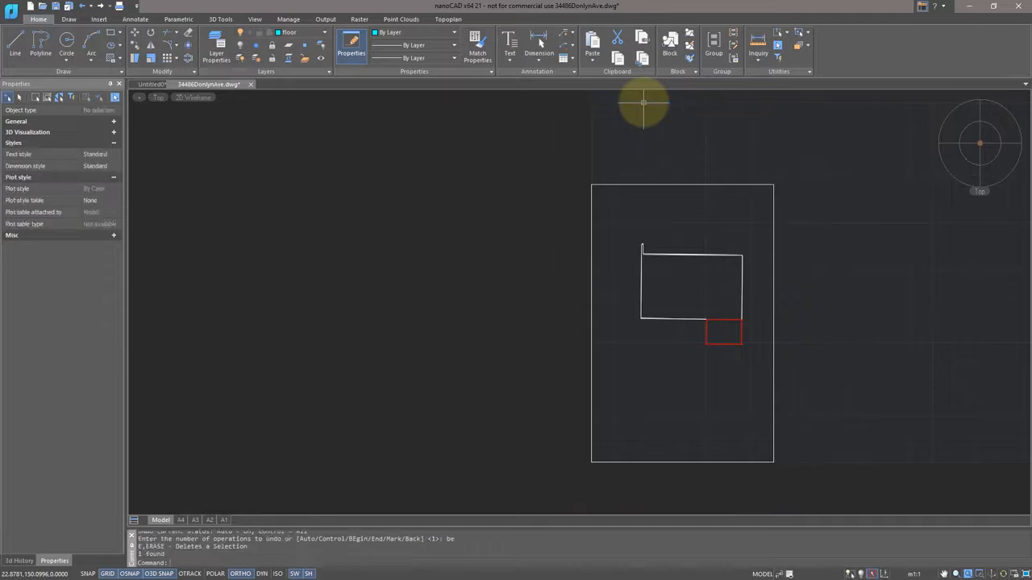
Move the left vertical line of the red rectangle to the floor layer and clear the selection
scroll(690, 347, "up", 5)
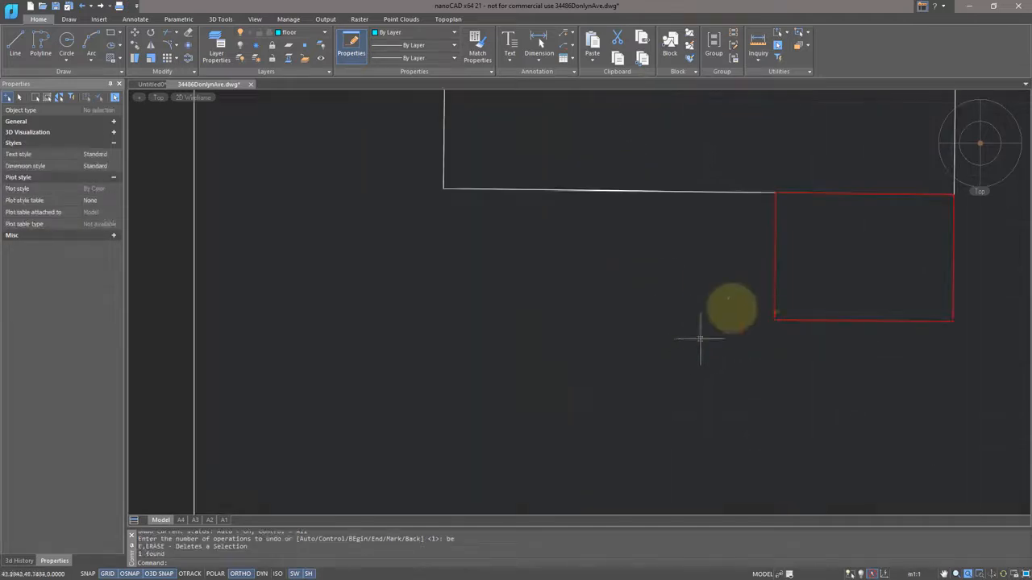
left_click(774, 277)
left_click(315, 32)
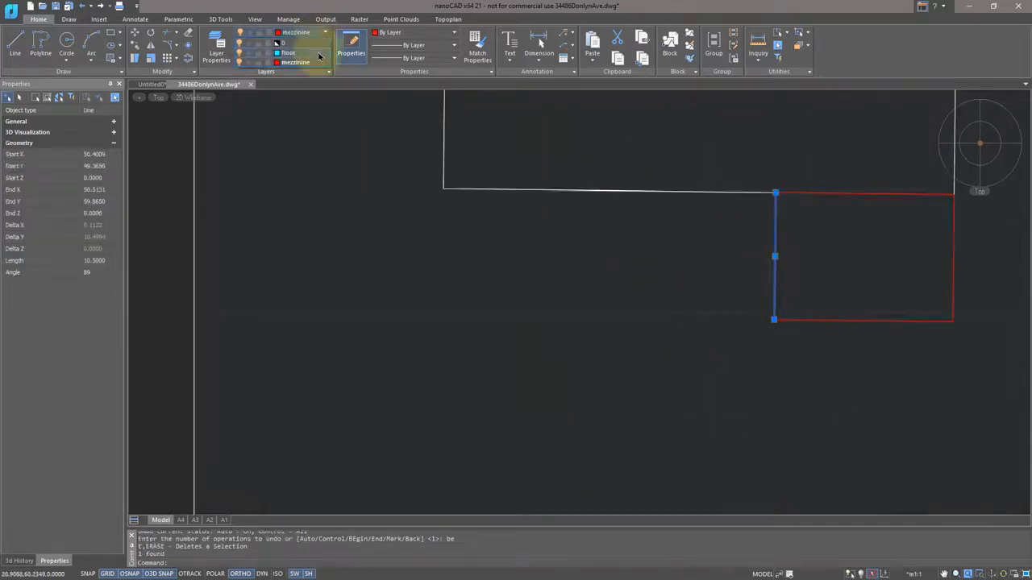
left_click(317, 53)
key("Escape")
Close the undo group with the UNDO command's End option
type("undo")
key("Return")
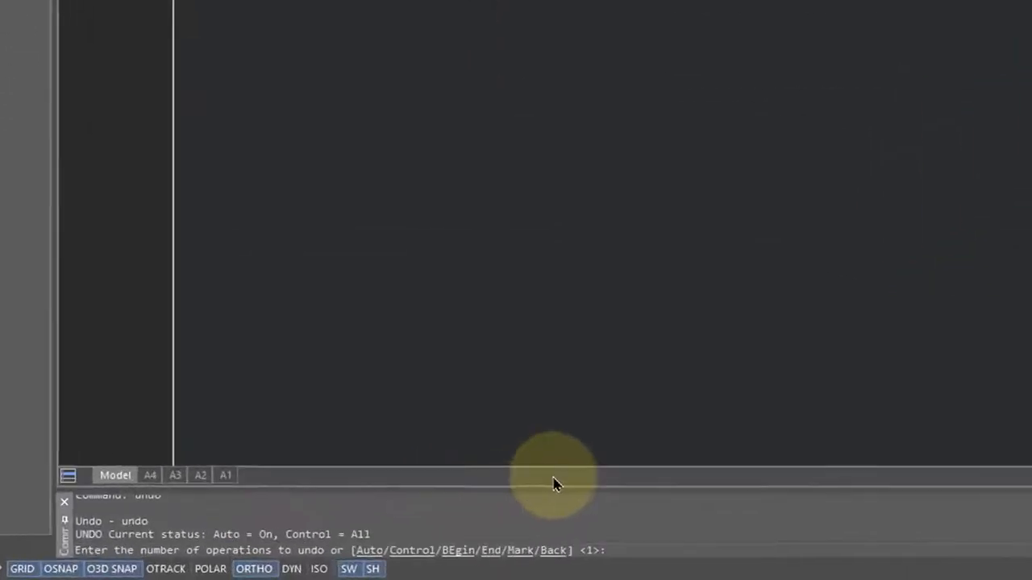
type("e")
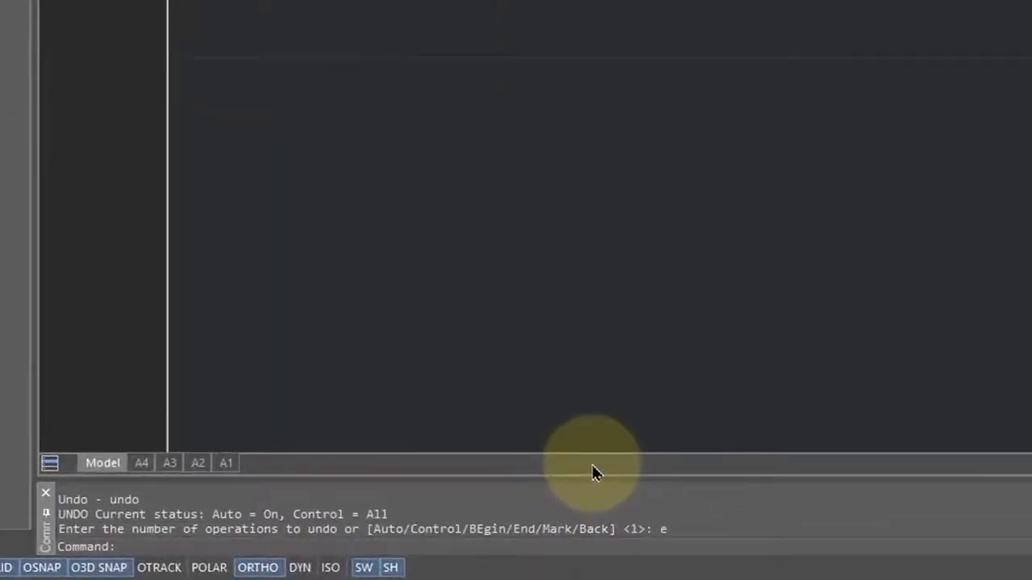
key("Escape")
Undo the whole group of commands at once from the undo history
left_click(117, 9)
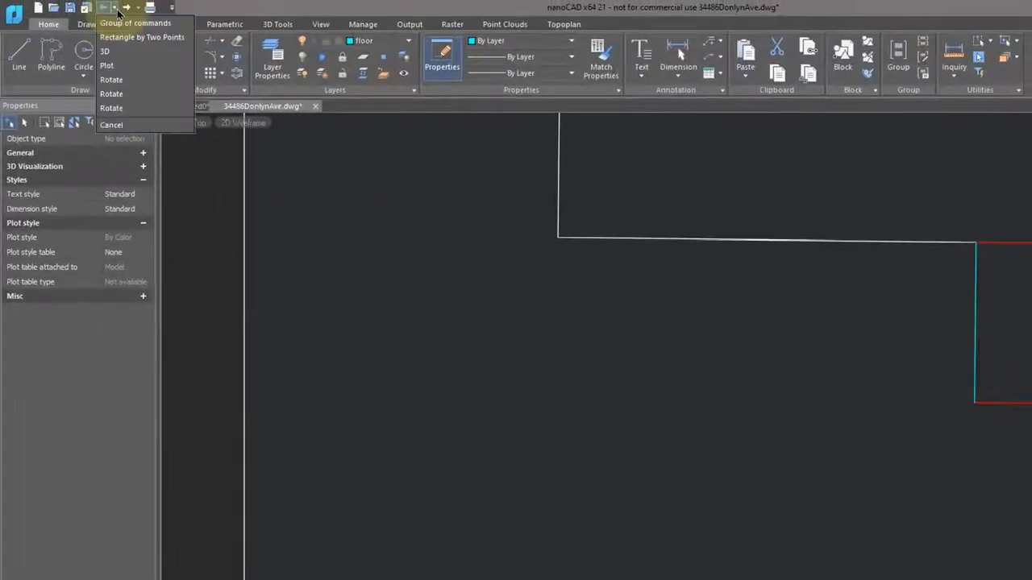
left_click(158, 29)
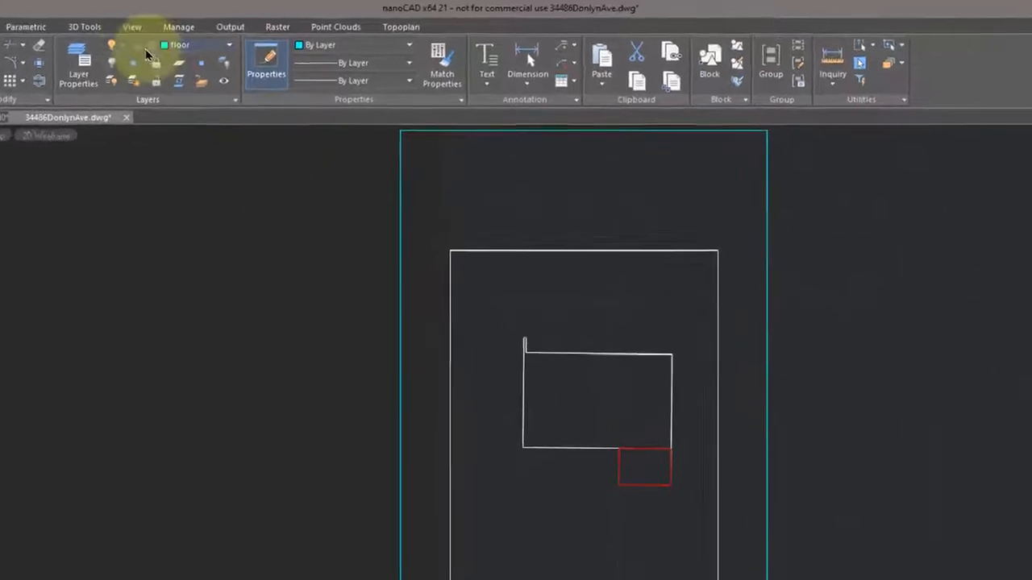
Isolate the white floor outline and the attached red rectangle so that all other objects are hidden
left_click(131, 27)
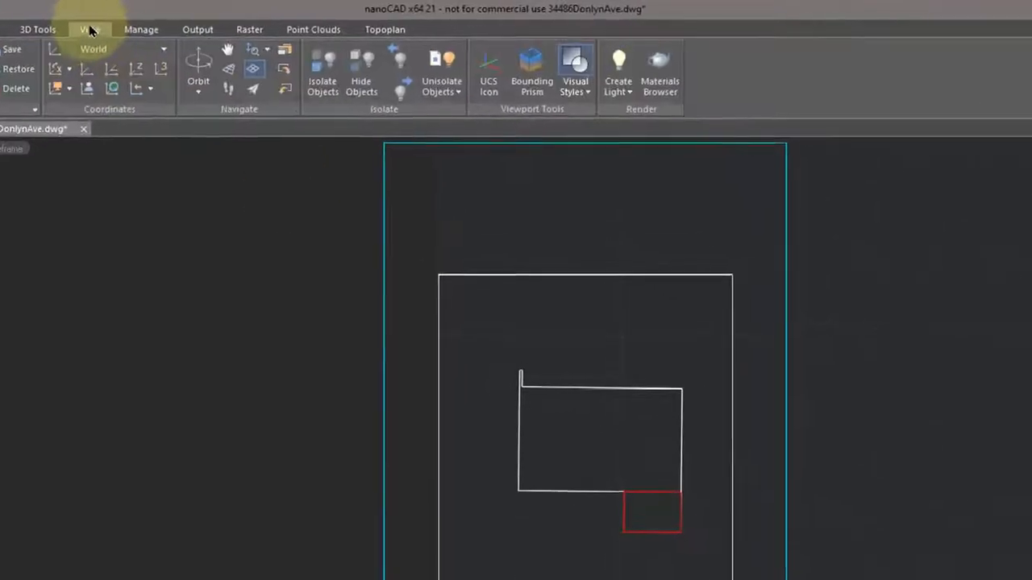
left_click(305, 97)
left_click(496, 363)
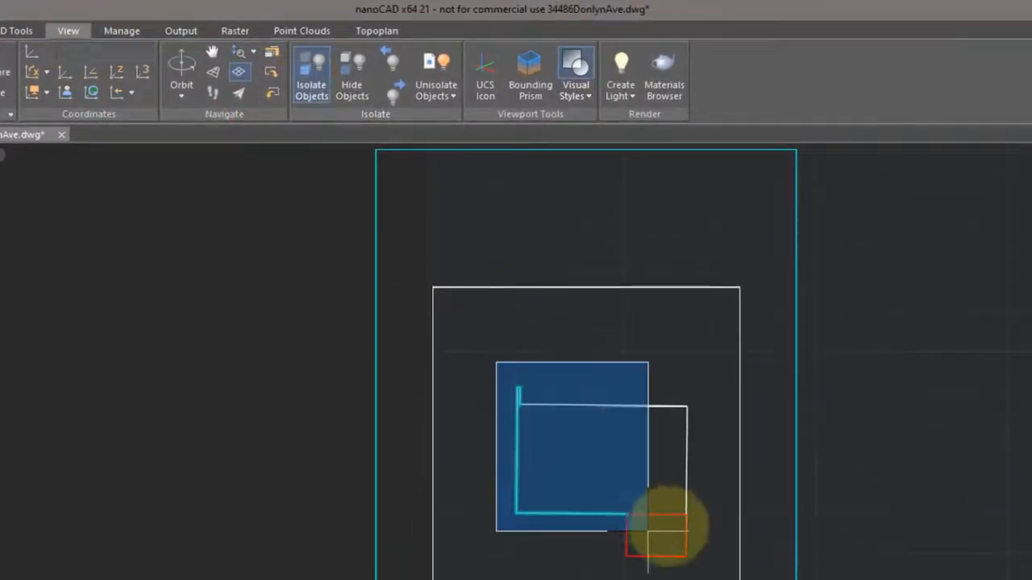
left_click(714, 576)
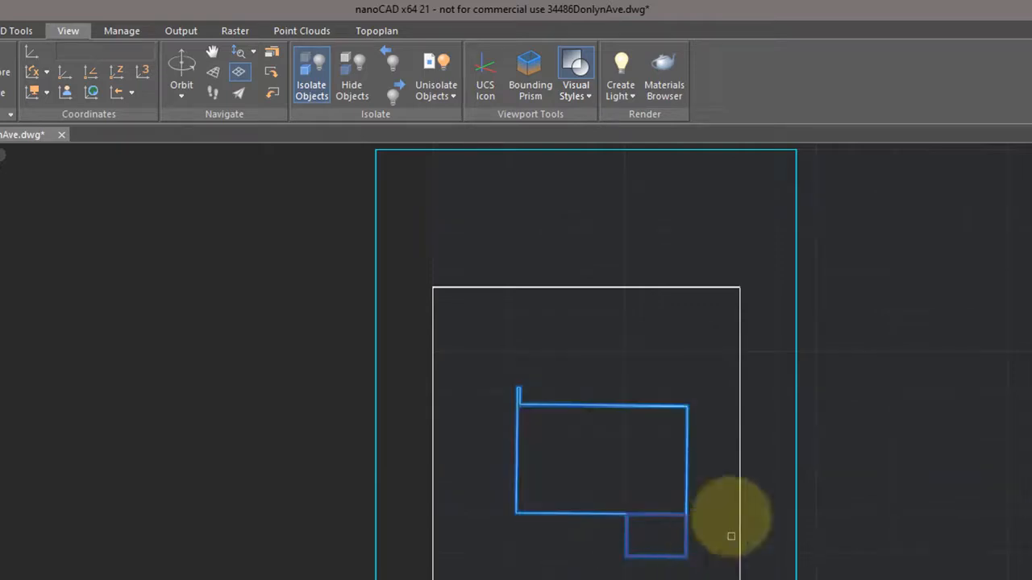
key("Return")
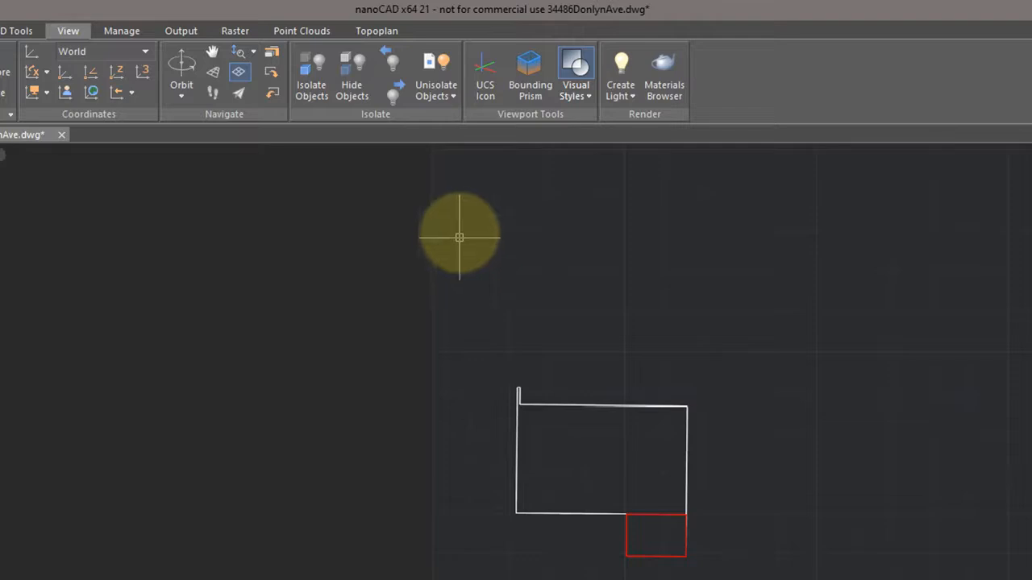
Step back and forth through the previous and next object isolation states
left_click(391, 91)
left_click(390, 90)
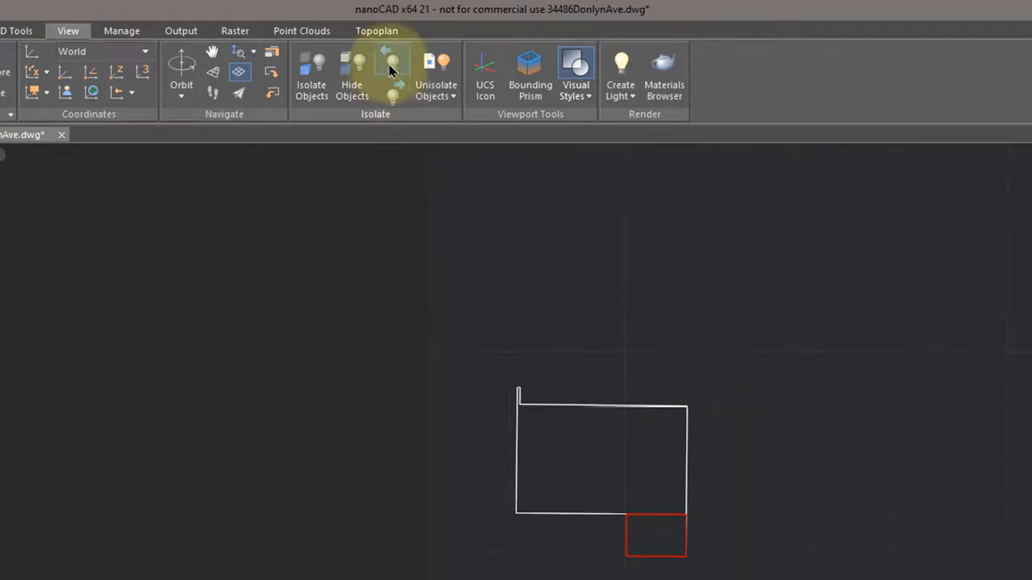
left_click(389, 66)
left_click(395, 91)
left_click(396, 91)
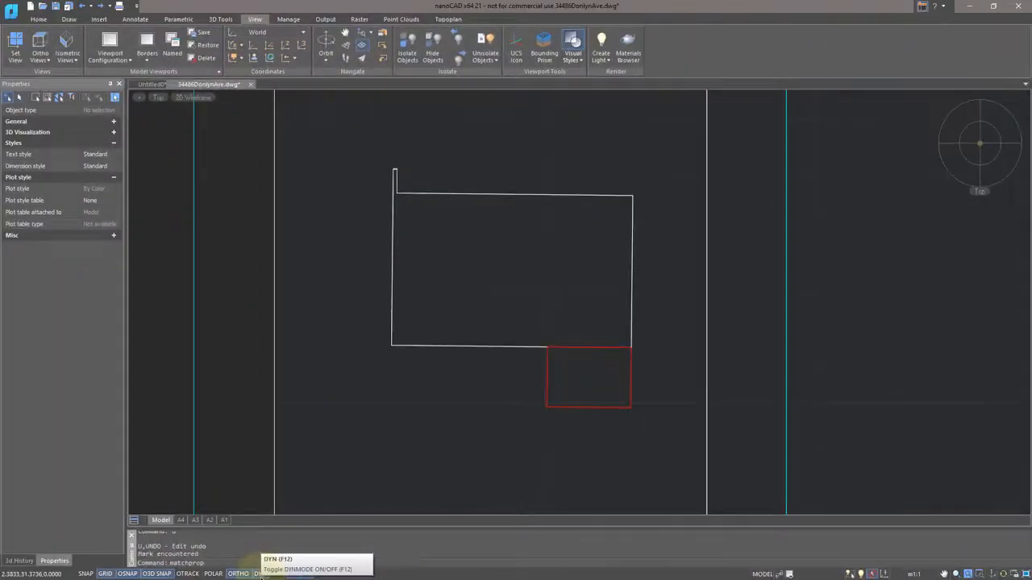
Match the outer cyan rectangle's properties onto the inner boundary's left line and the floor outline's left line, undoing the last match with the Undo option
key("Return")
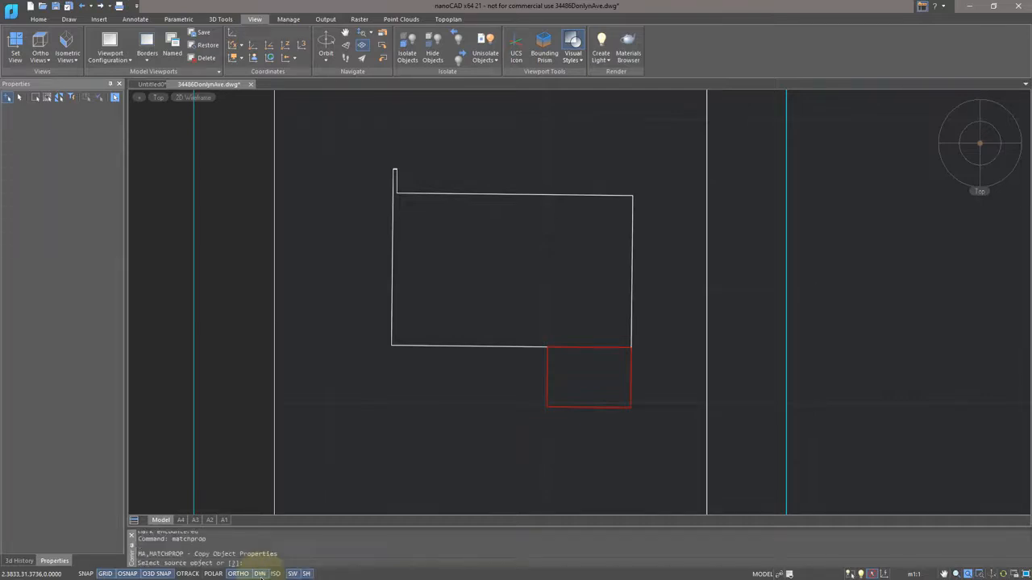
left_click(193, 300)
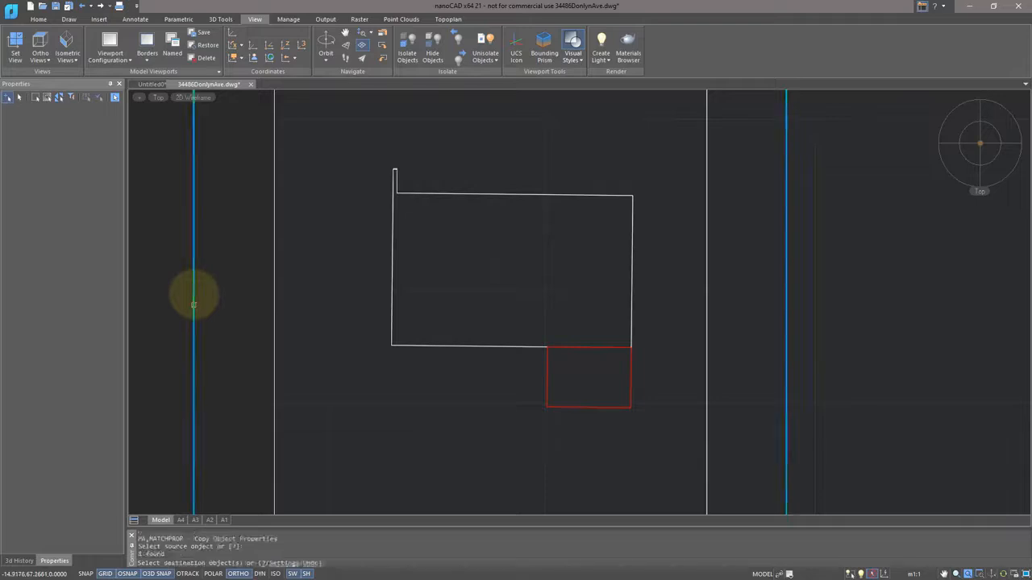
left_click(274, 303)
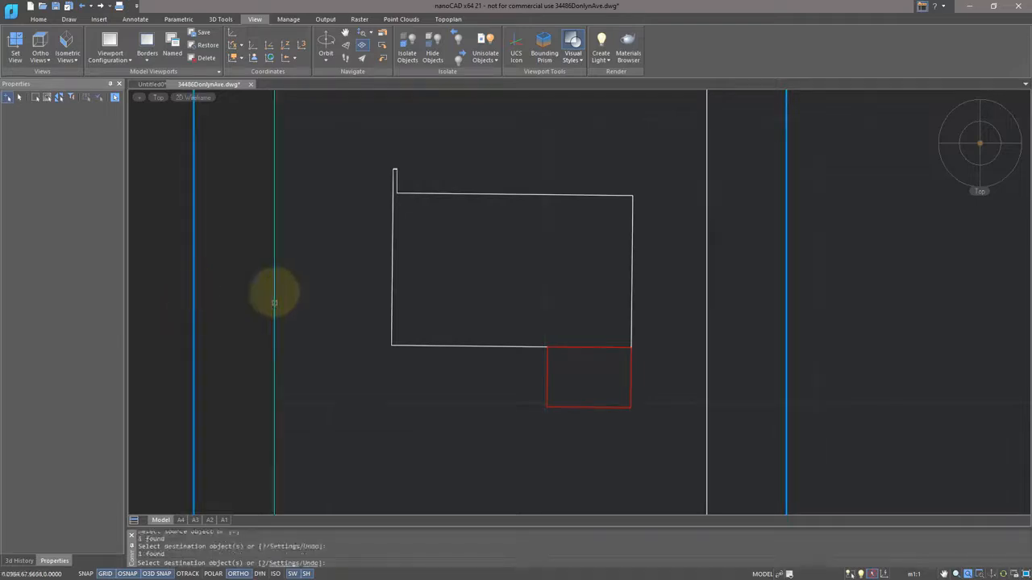
left_click(392, 295)
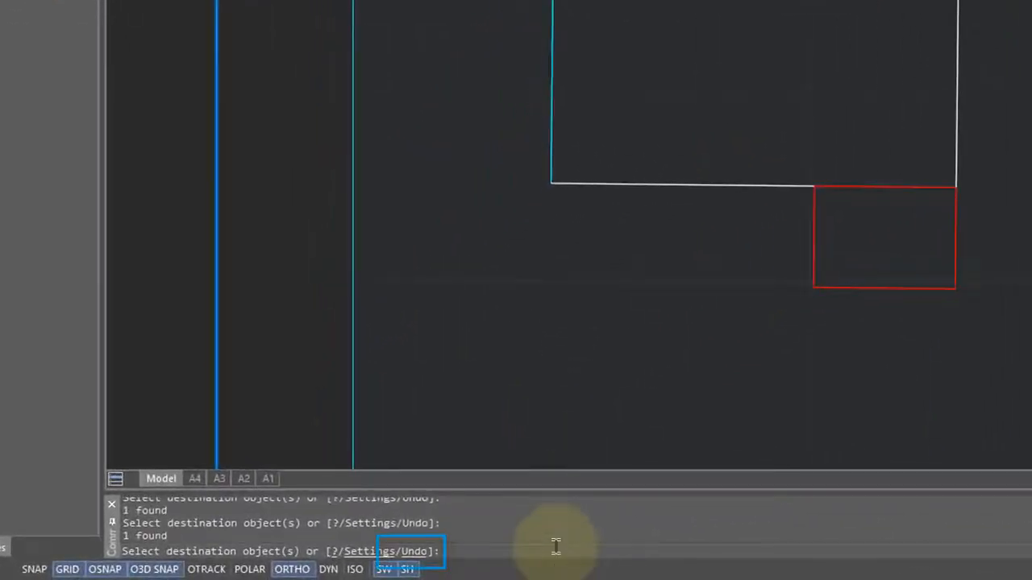
key("Return")
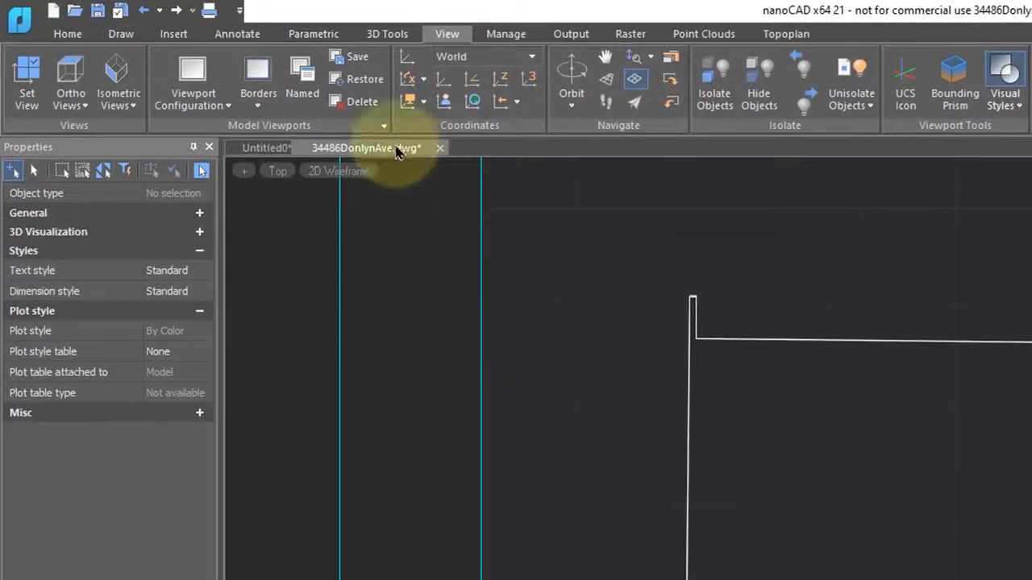
Enable Save file history under Save documents > File History in the application options and apply the settings
left_click(19, 18)
left_click(311, 505)
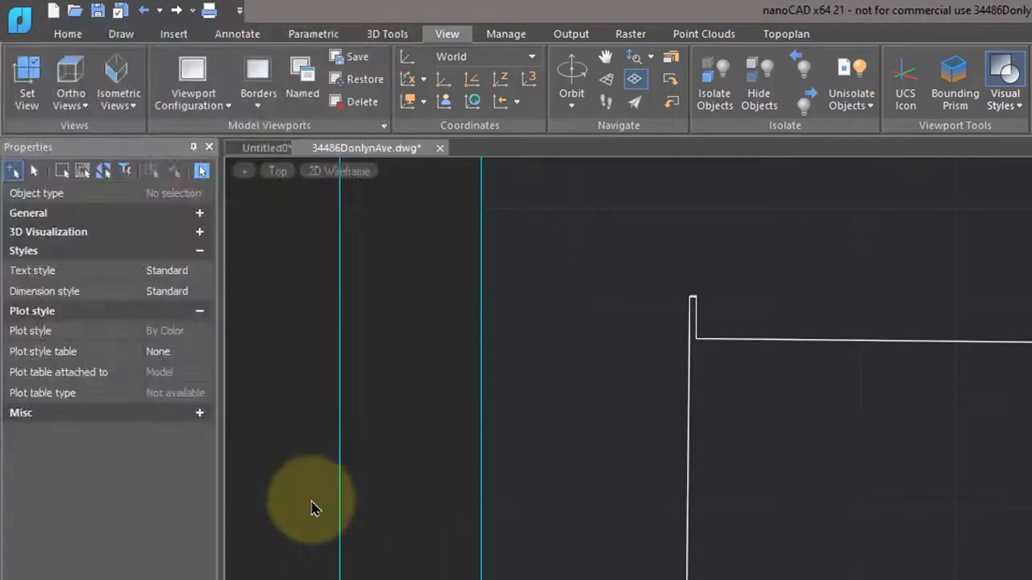
left_click(638, 493)
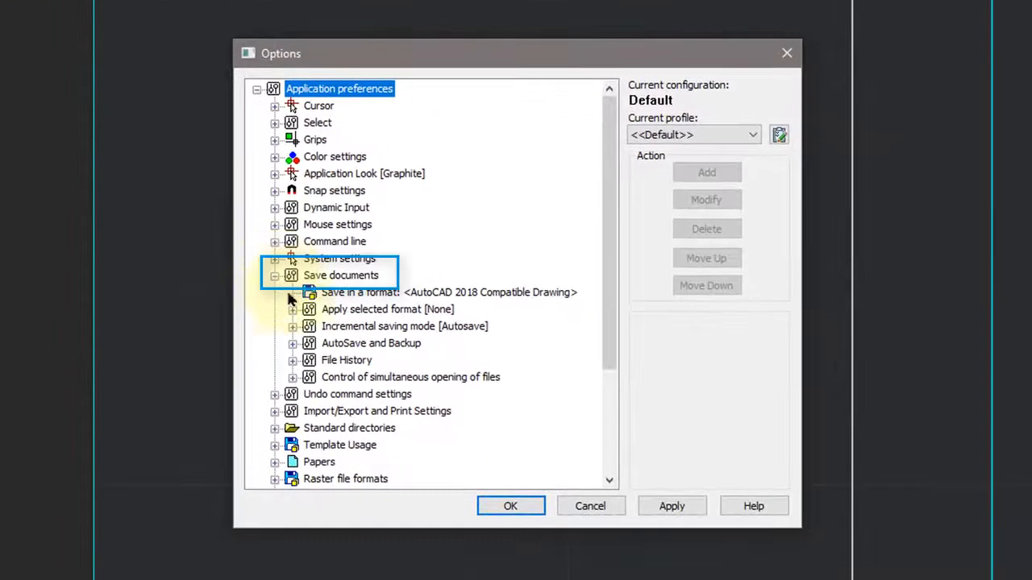
left_click(291, 360)
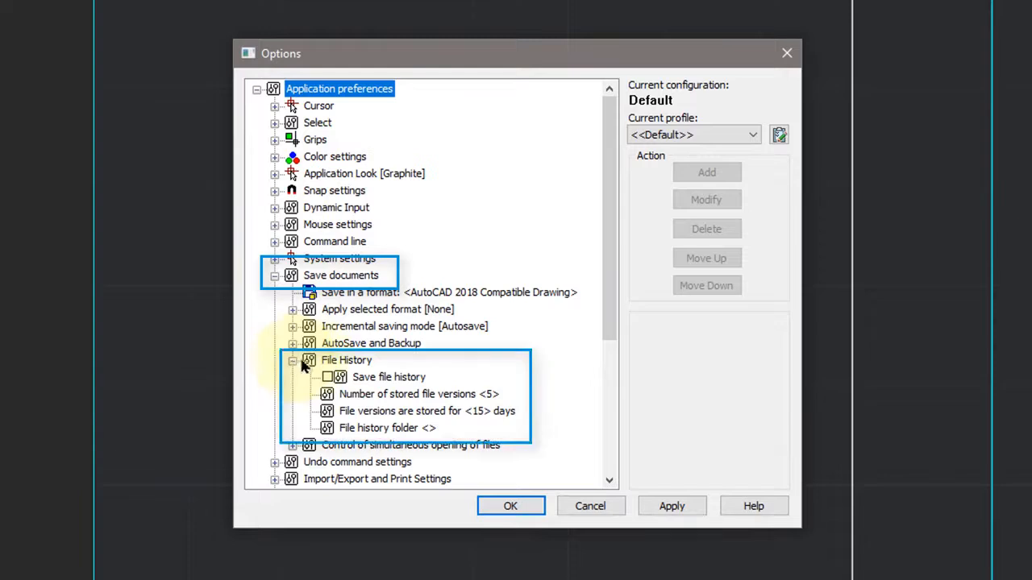
left_click(327, 378)
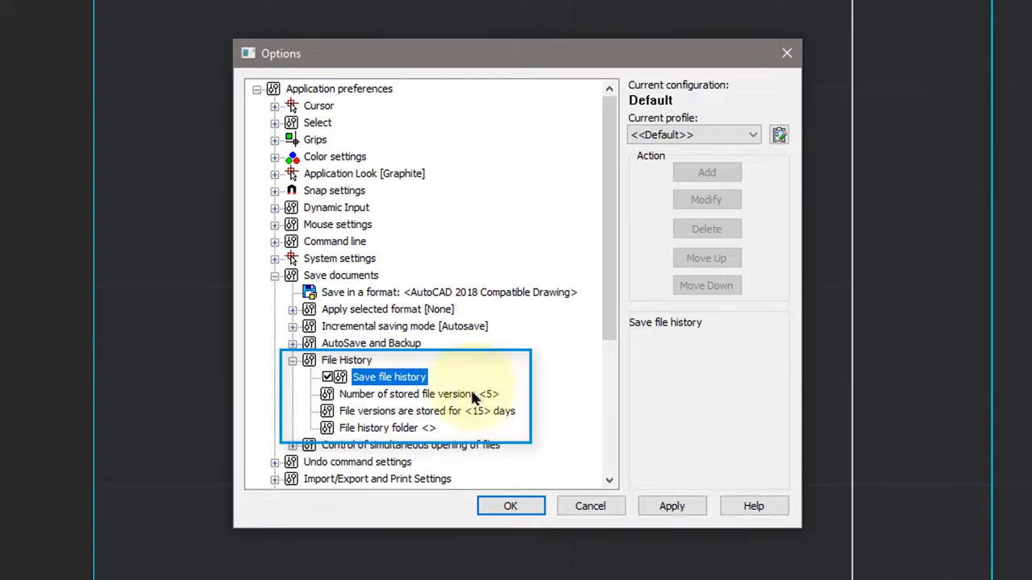
left_click(509, 506)
Run the OPENHISTORY command and select the stored drawing version dated 2021-09-20 1:39 PM in the UnsavedFiles folder
type("op")
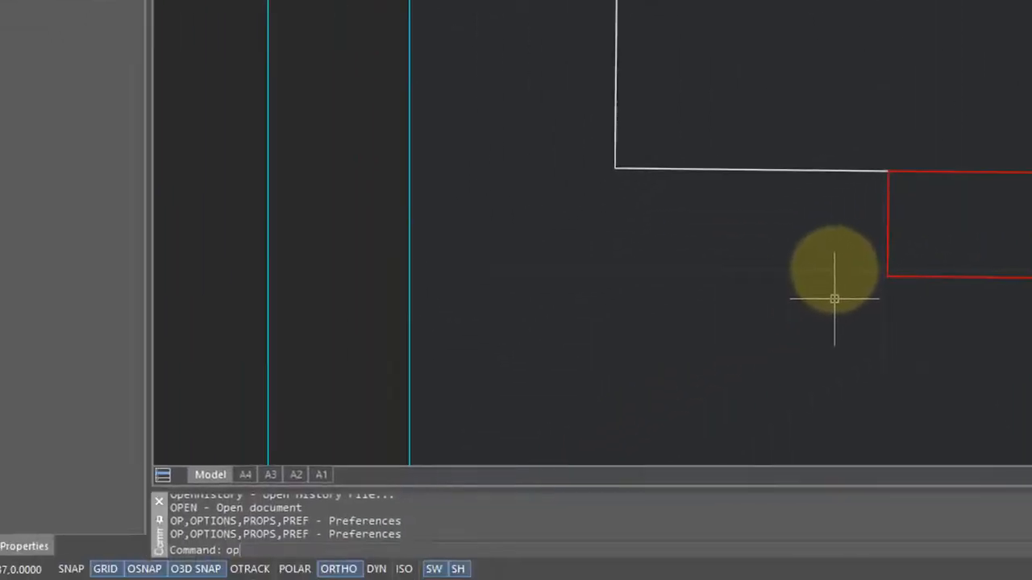
type("enhi")
key("Return")
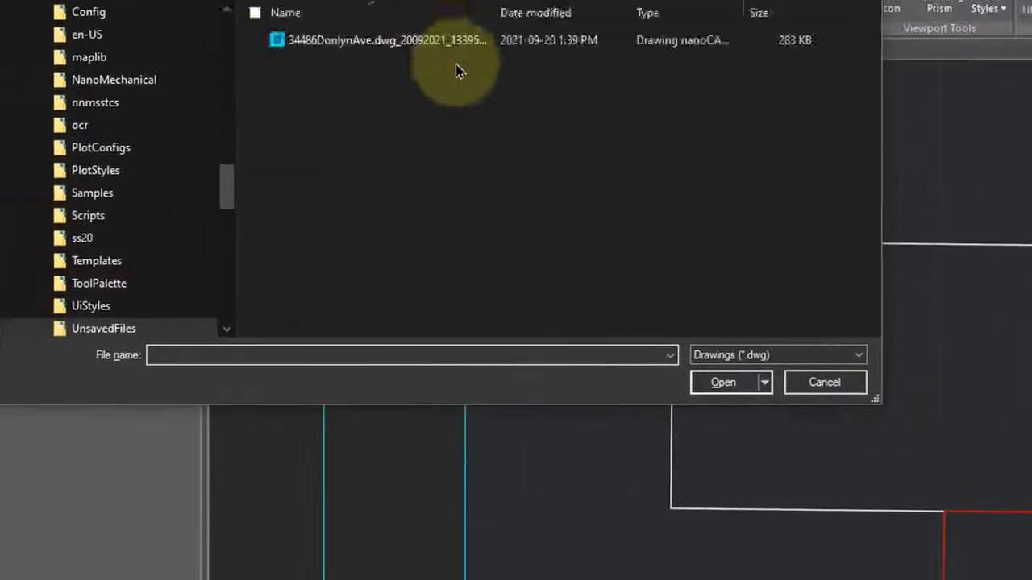
left_click(454, 42)
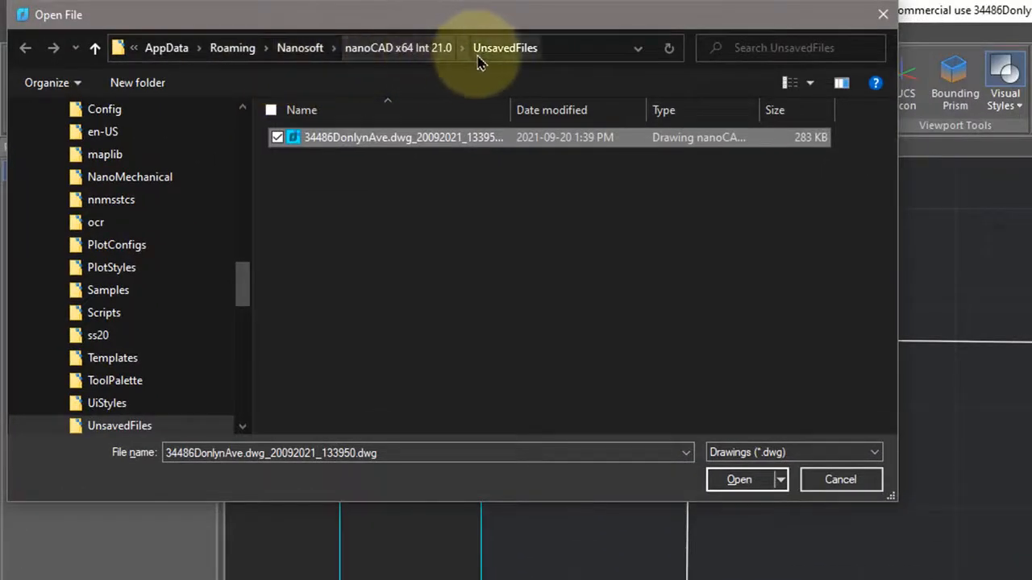